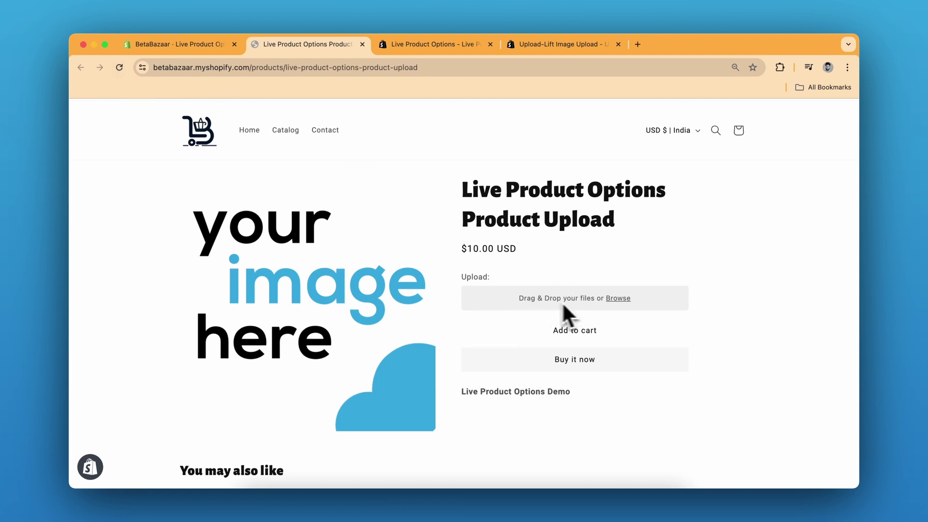
Upload the cat photo Untitled design (4).png to replace the BetaBazaar product image
left_click(614, 298)
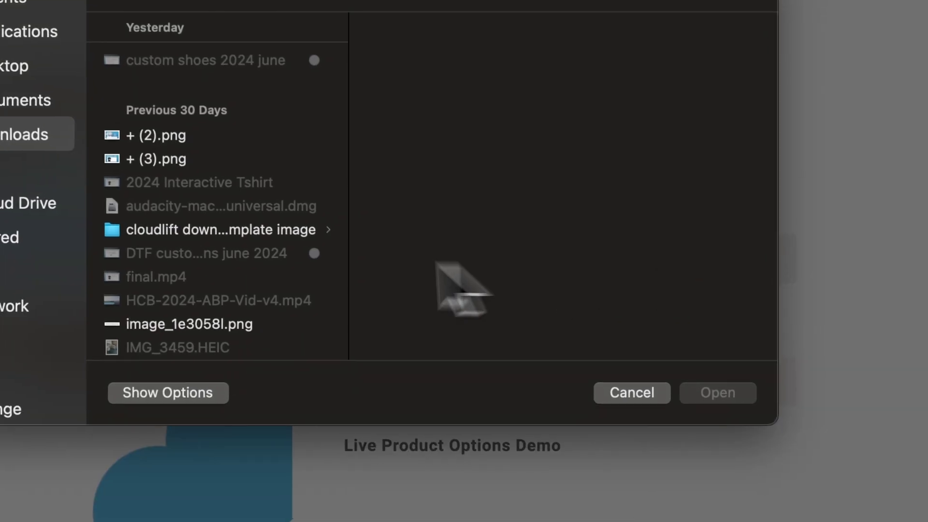
scroll(236, 273, "down", 10)
left_click(222, 278)
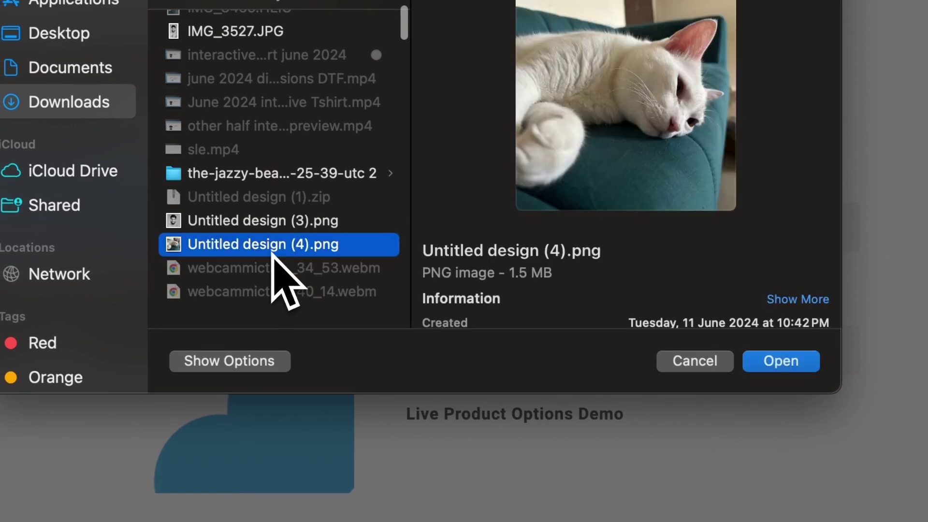
left_click(594, 320)
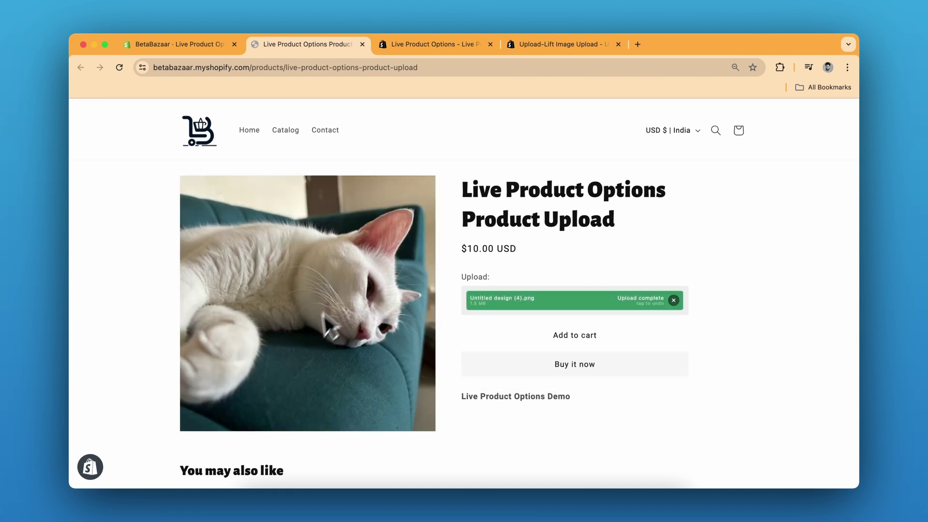
Look over the Live Product Options and Upload-Lift Image Upload App Store listings
scroll(369, 316, "down", 1)
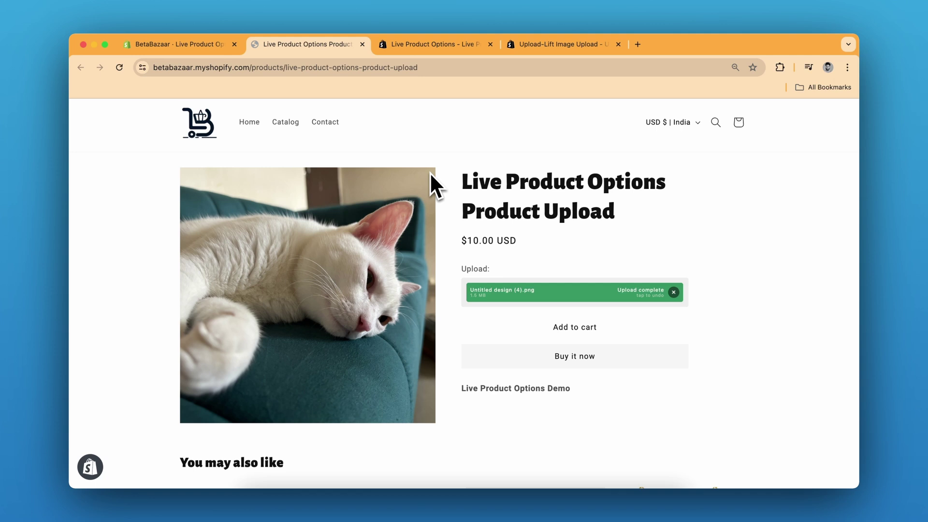
left_click(430, 44)
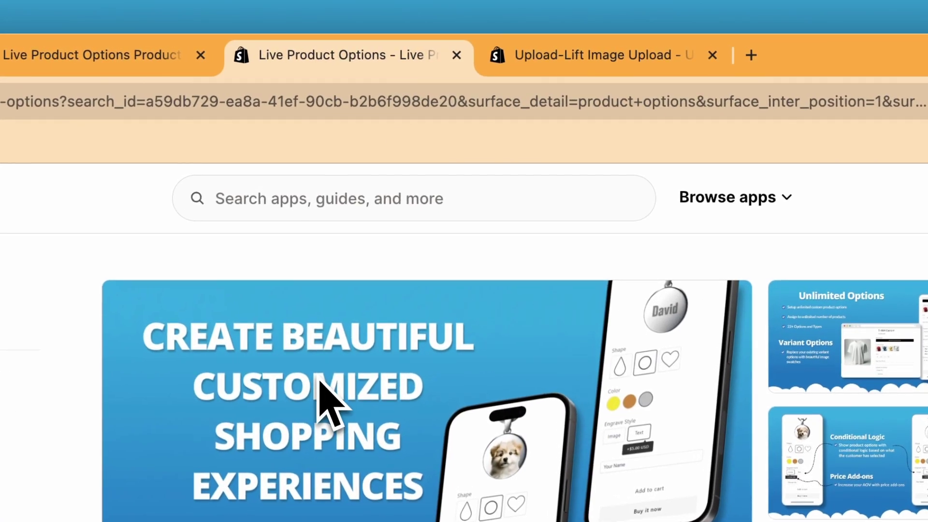
left_click(604, 57)
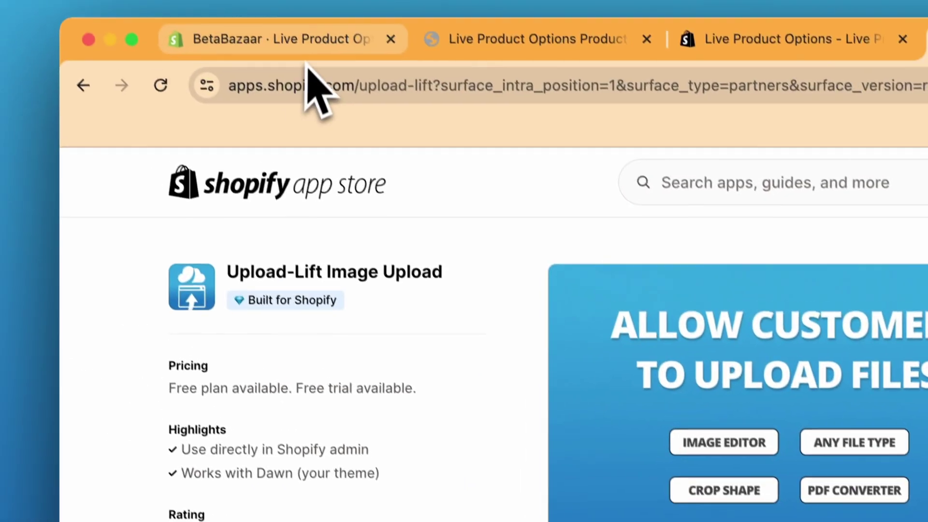
Back in the admin, browse the Live Product Options templates, then open the option sets list
left_click(309, 46)
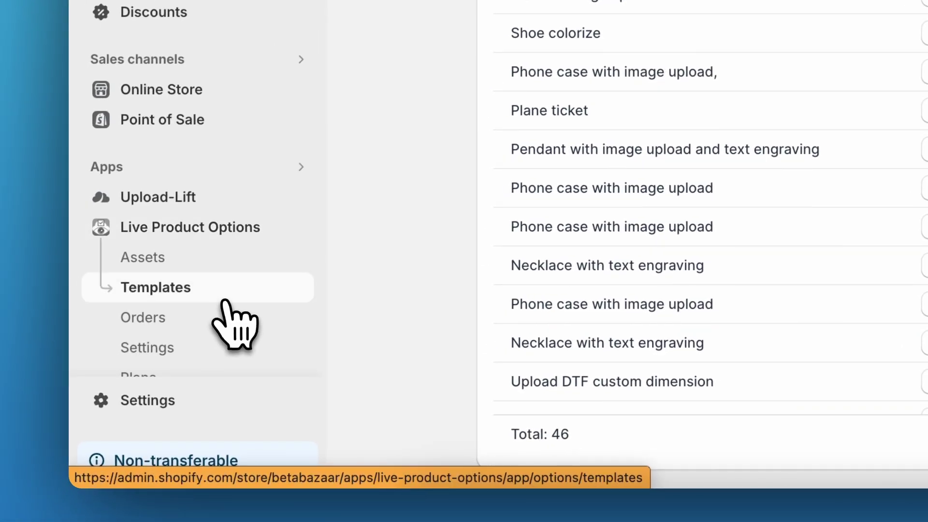
scroll(418, 366, "down", 15)
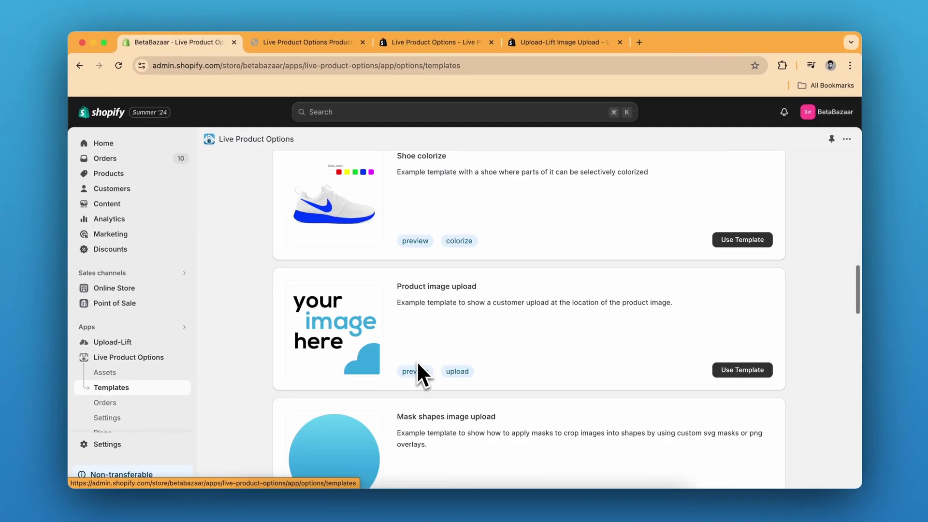
scroll(418, 366, "down", 2)
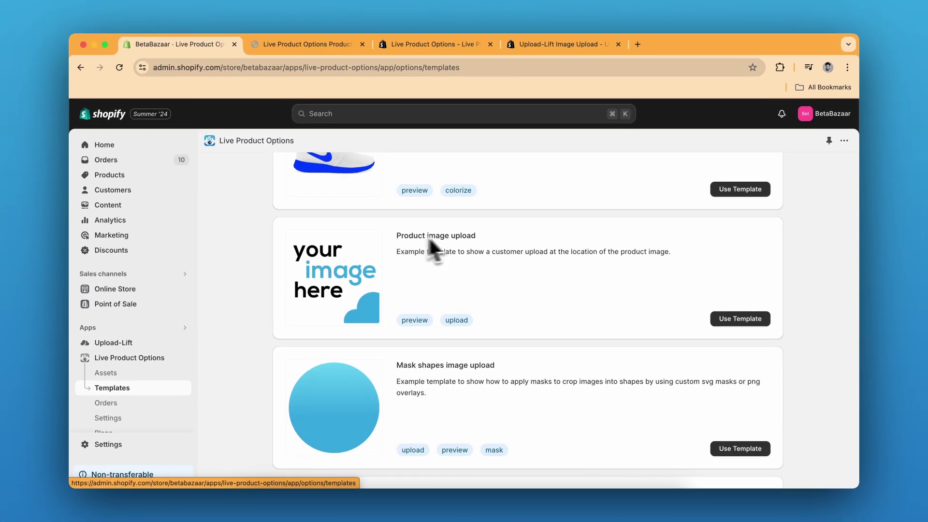
scroll(477, 240, "up", 6)
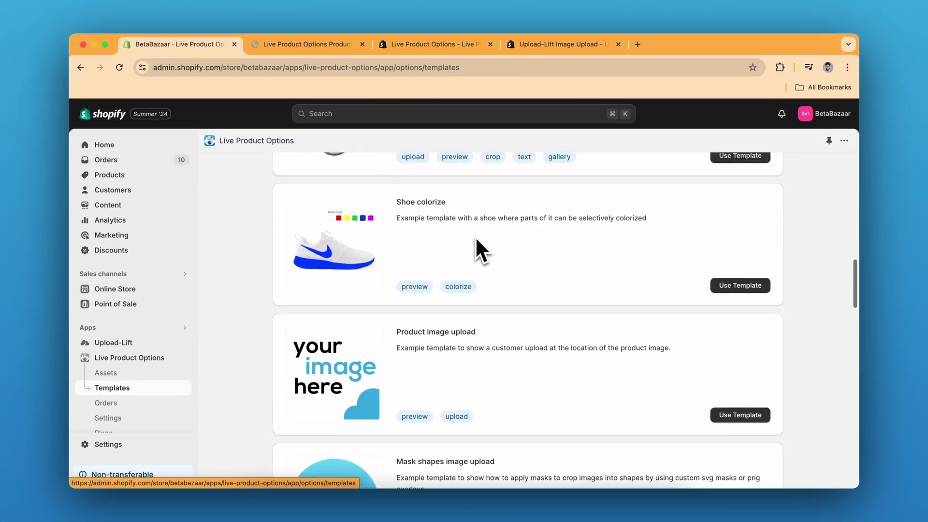
scroll(476, 240, "up", 3)
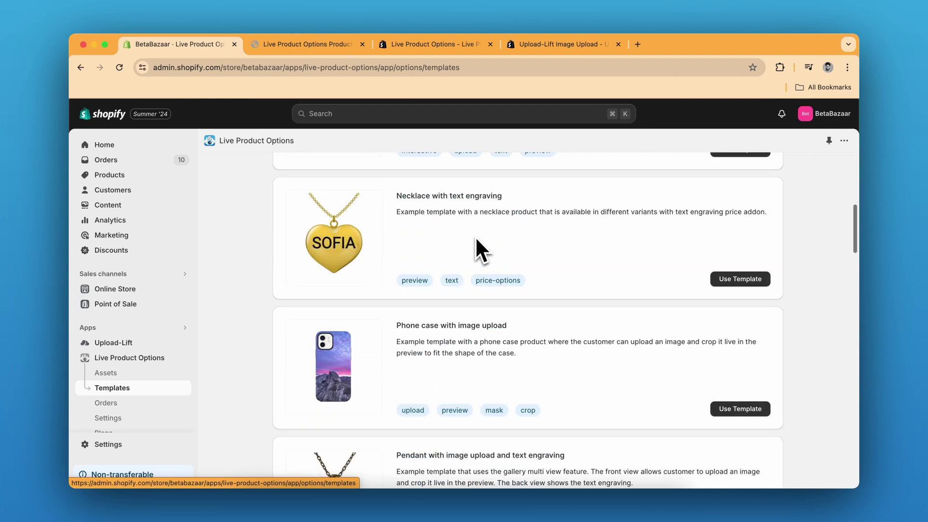
scroll(476, 239, "down", 7)
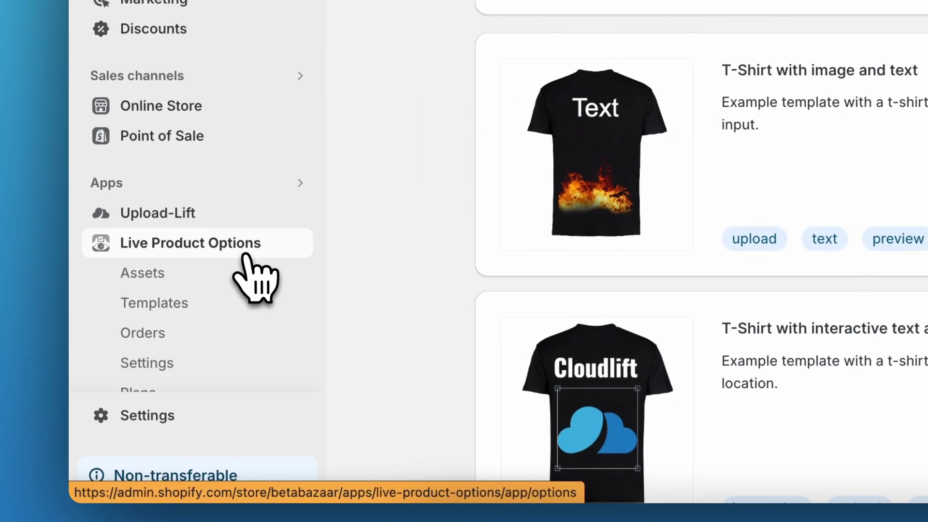
left_click(157, 360)
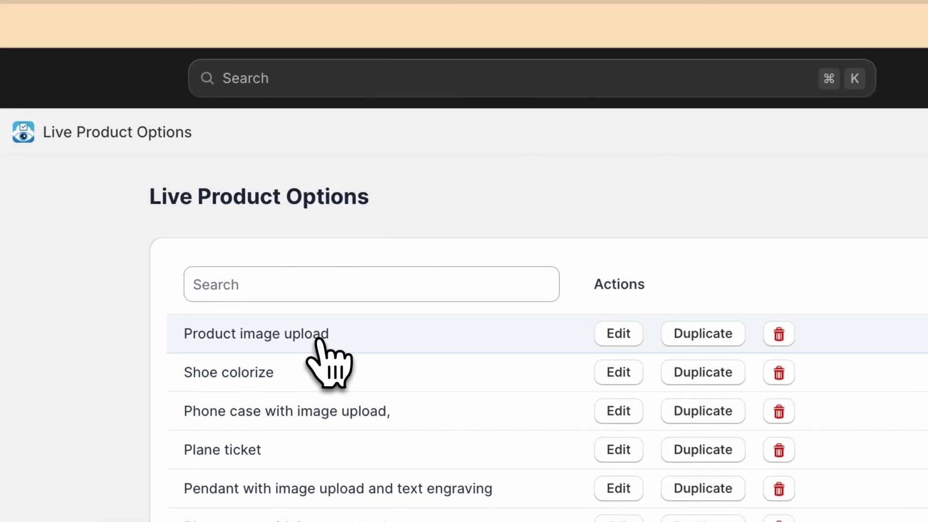
Open the Product image upload option set and look through its settings
left_click(77, 389)
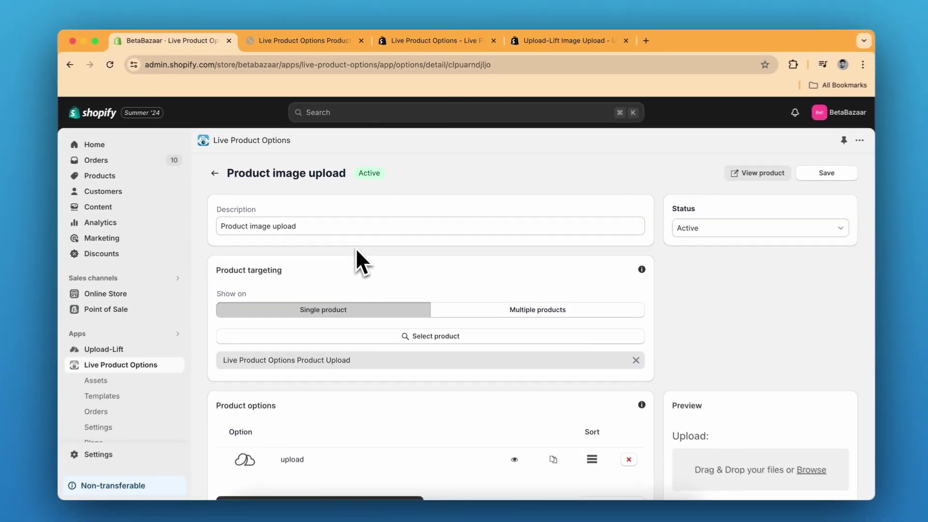
scroll(321, 341, "down", 3)
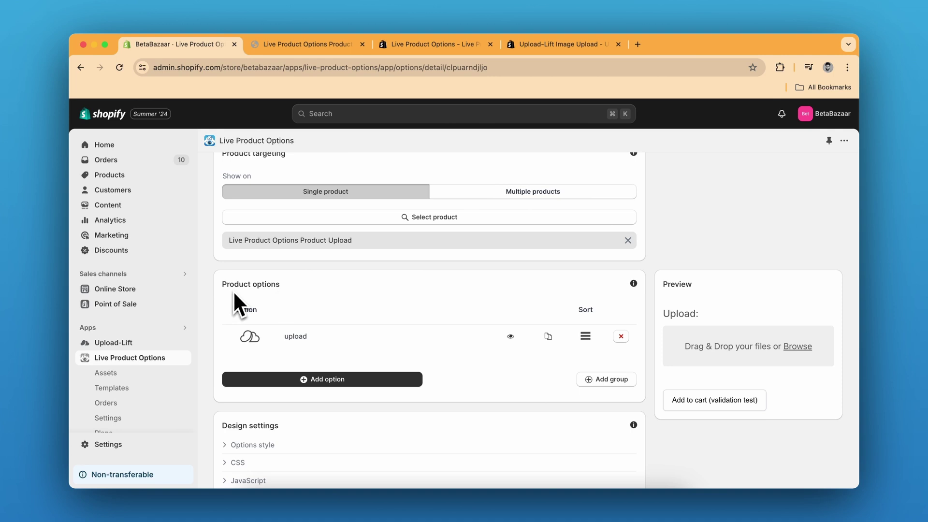
scroll(286, 293, "down", 7)
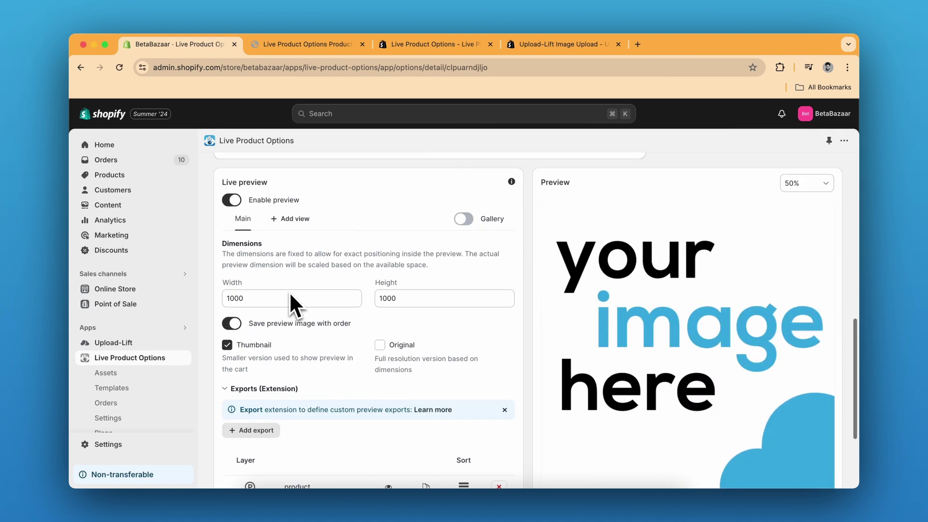
scroll(289, 295, "up", 6)
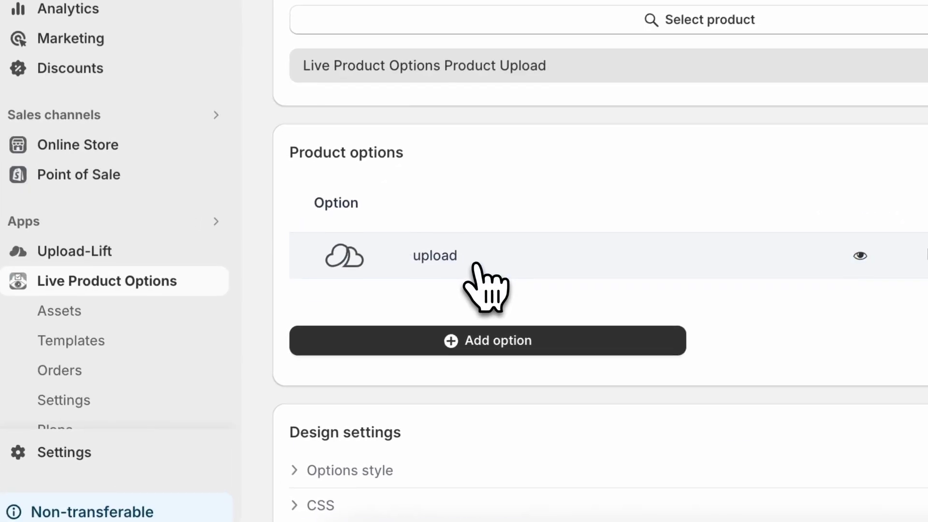
Set the upload option's type to Upload-Lift, linked to the [Live-Product-Options] Product image upload field
left_click(315, 351)
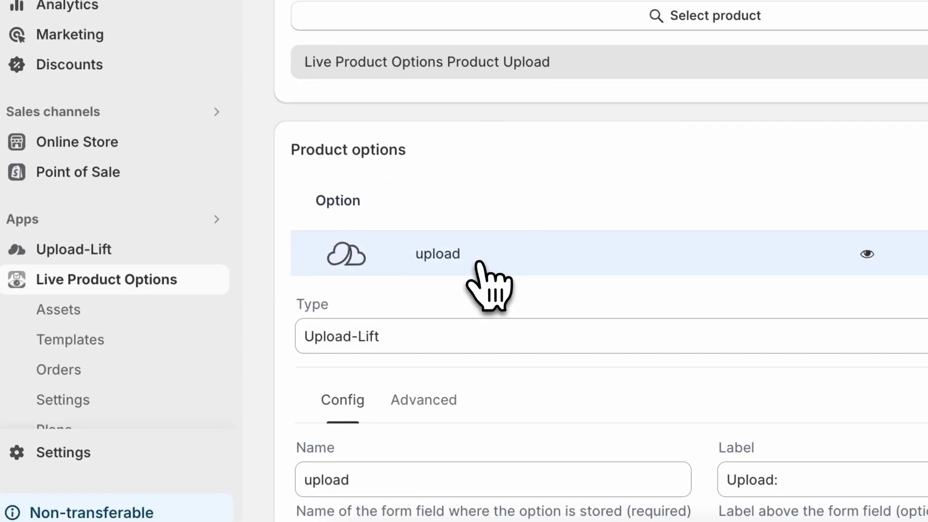
scroll(464, 263, "down", 1)
left_click(450, 267)
scroll(450, 266, "down", 6)
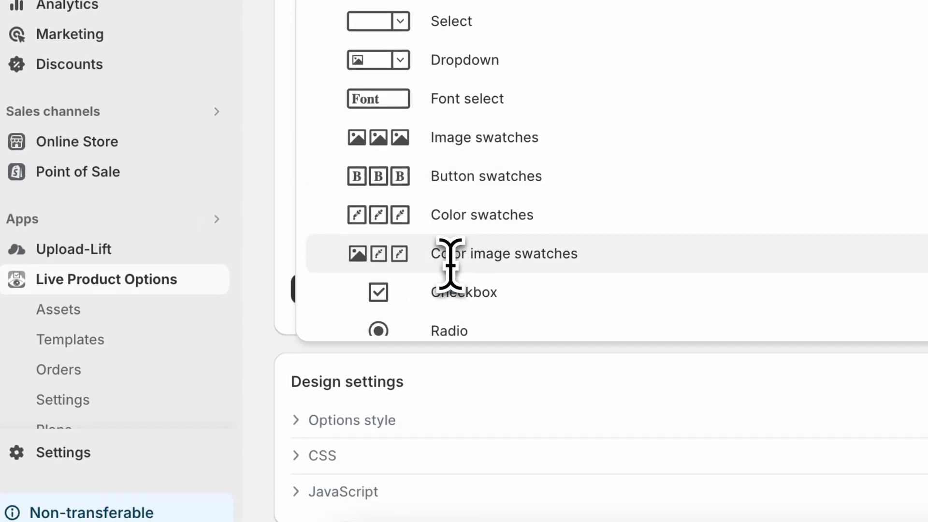
scroll(449, 265, "down", 5)
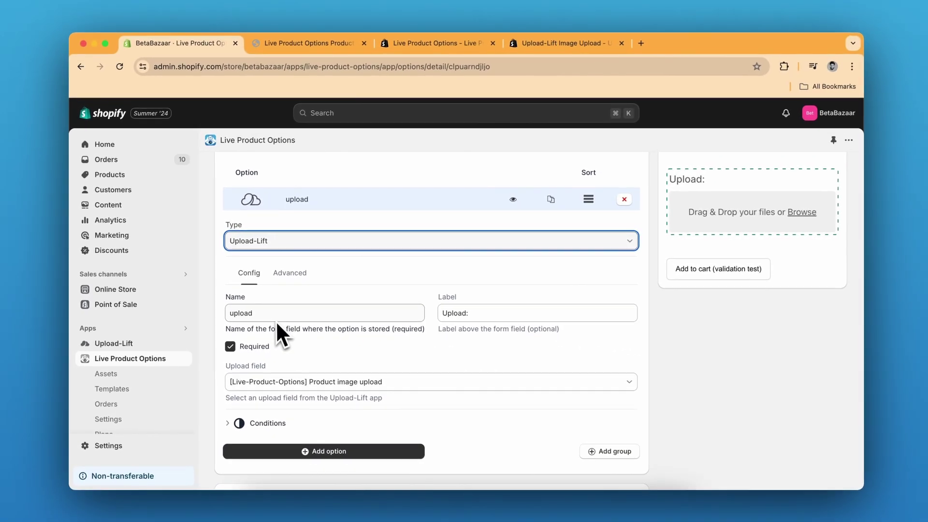
scroll(275, 320, "down", 1)
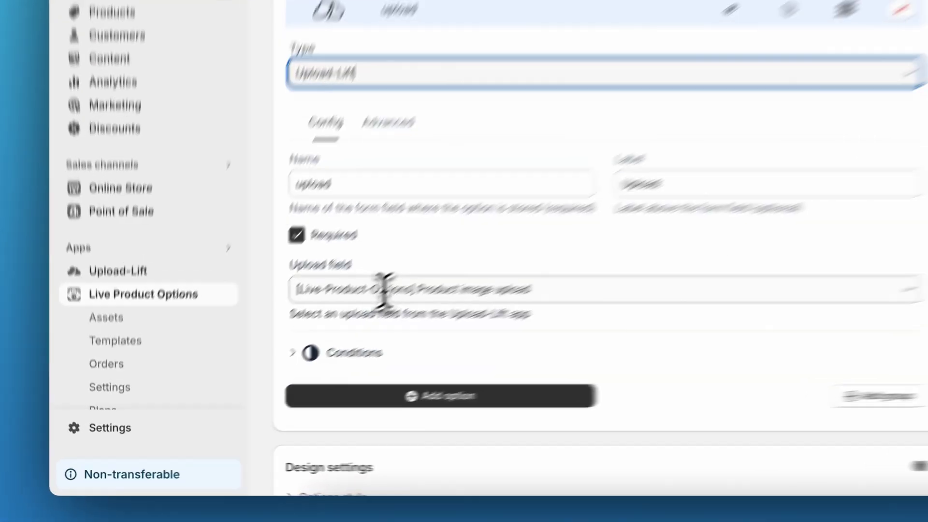
left_click(384, 290)
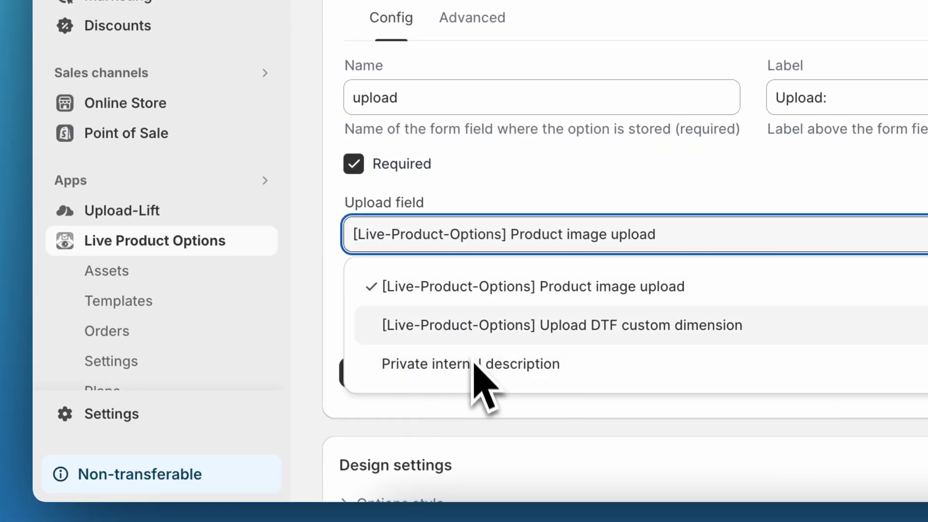
key("Escape")
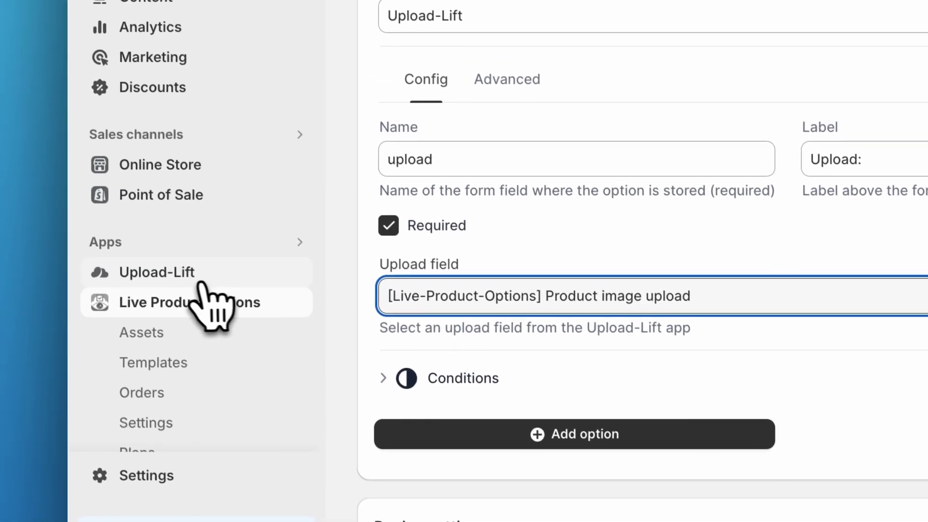
Open the [Live-Product-Options] Product image upload field in Upload-Lift's field list
left_click(198, 283)
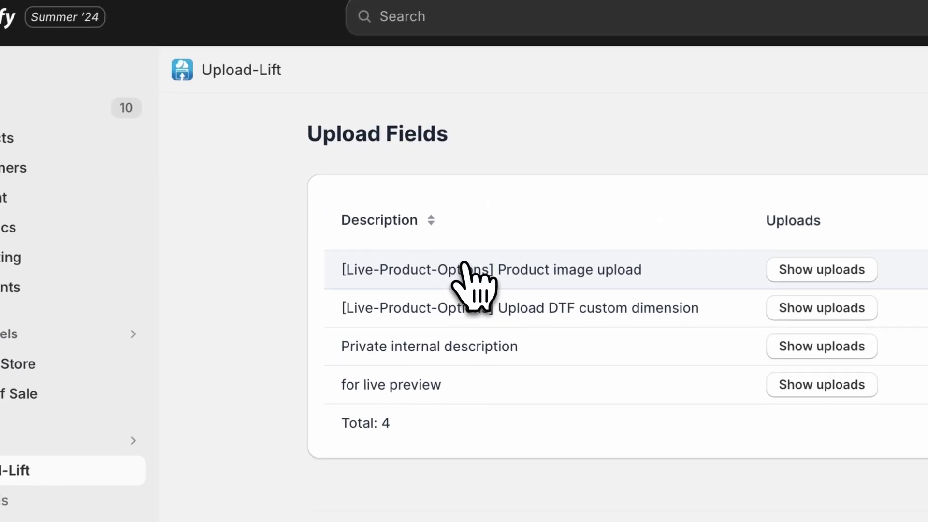
left_click(355, 243)
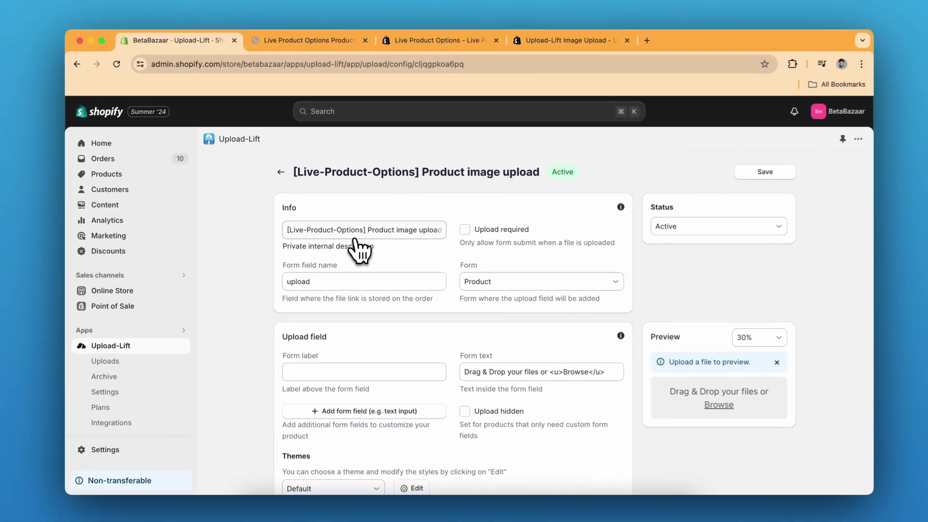
scroll(357, 249, "down", 7)
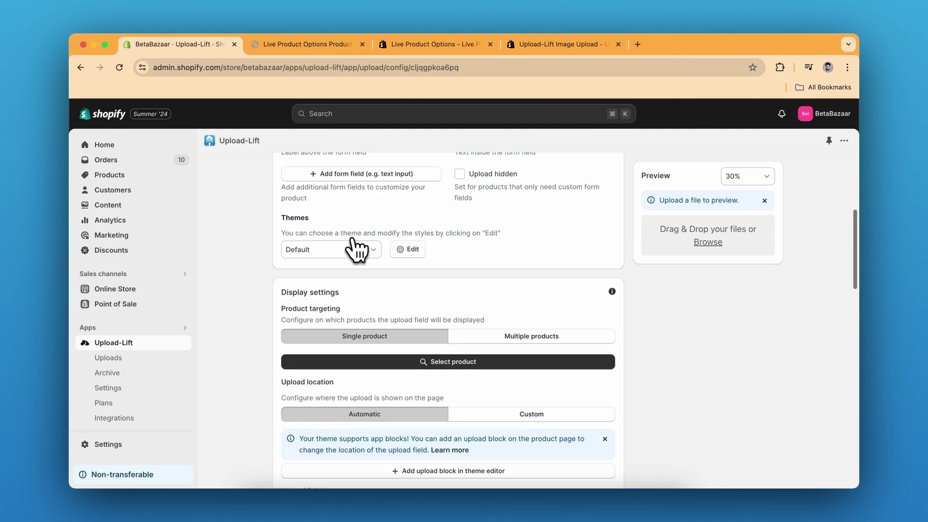
scroll(357, 249, "down", 5)
scroll(356, 249, "up", 12)
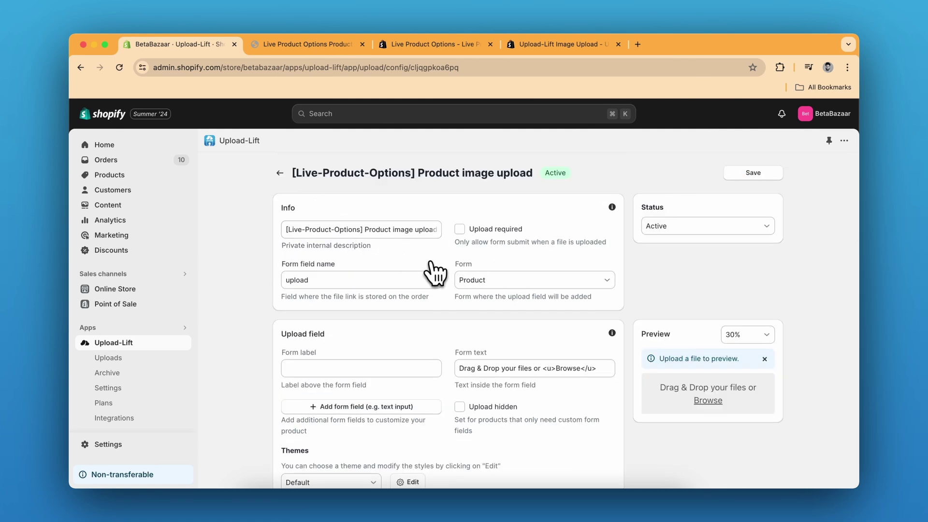
Review the field's configuration: Active, accepting a single image/* file
scroll(435, 274, "down", 2)
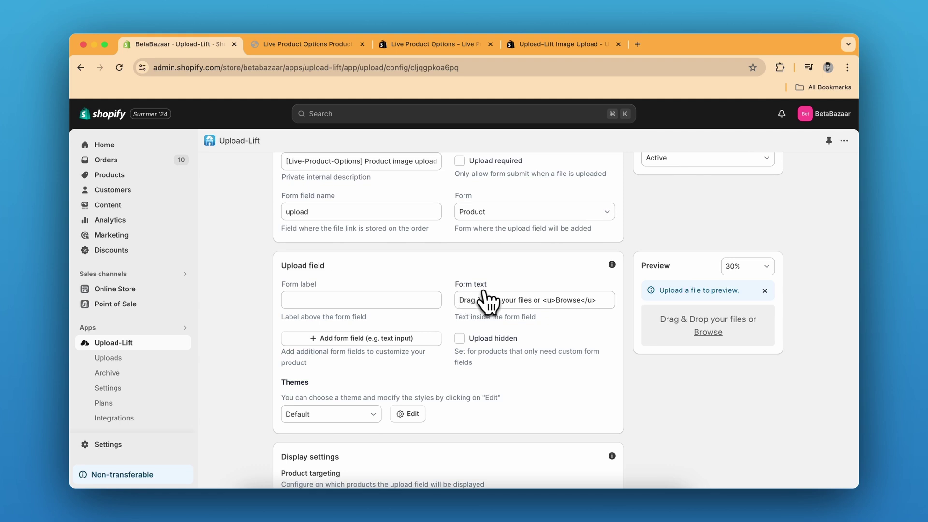
scroll(489, 302, "down", 3)
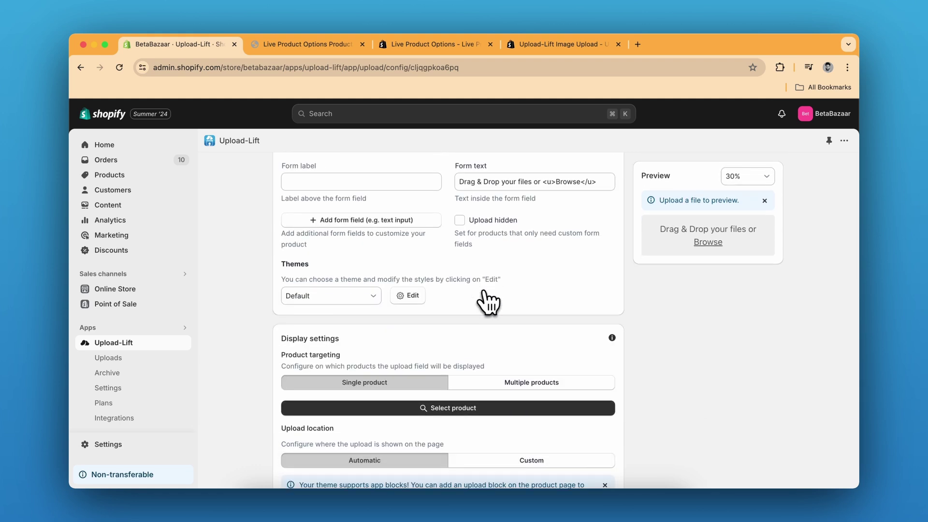
scroll(488, 302, "down", 8)
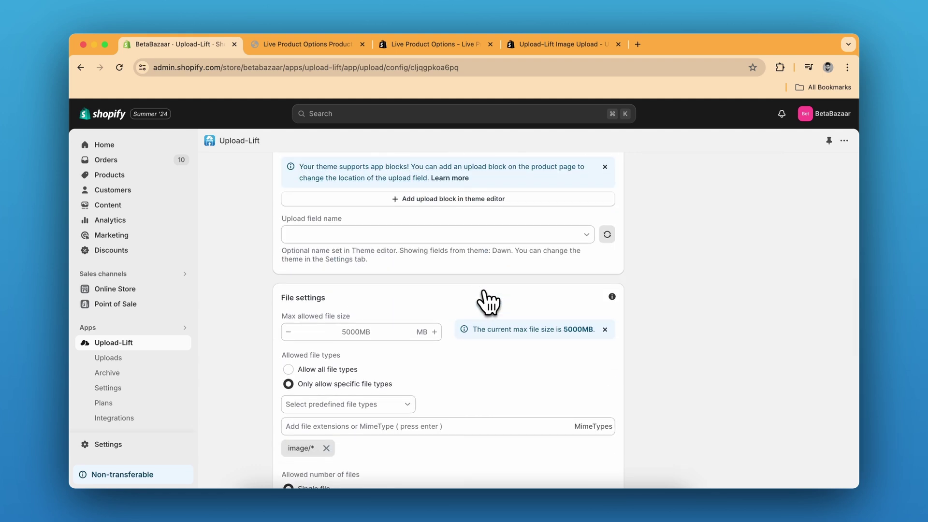
scroll(486, 297, "down", 1)
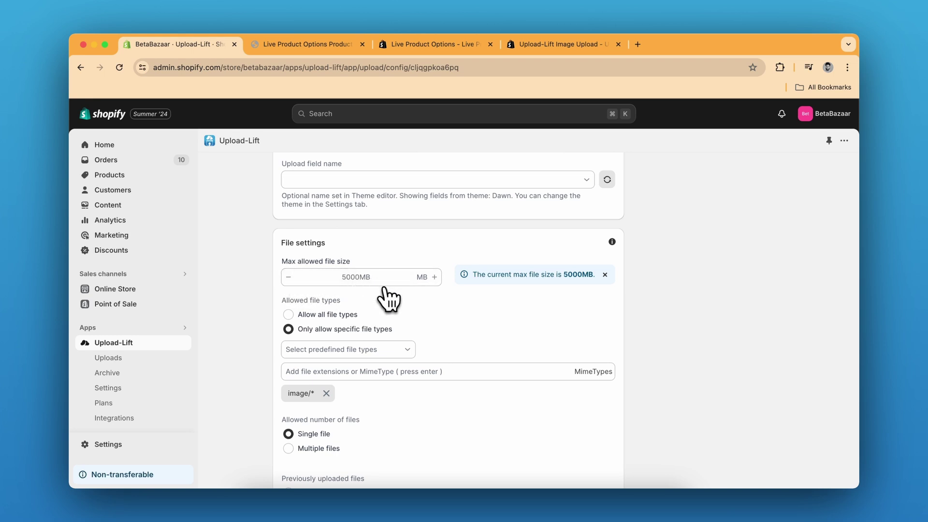
scroll(389, 299, "down", 6)
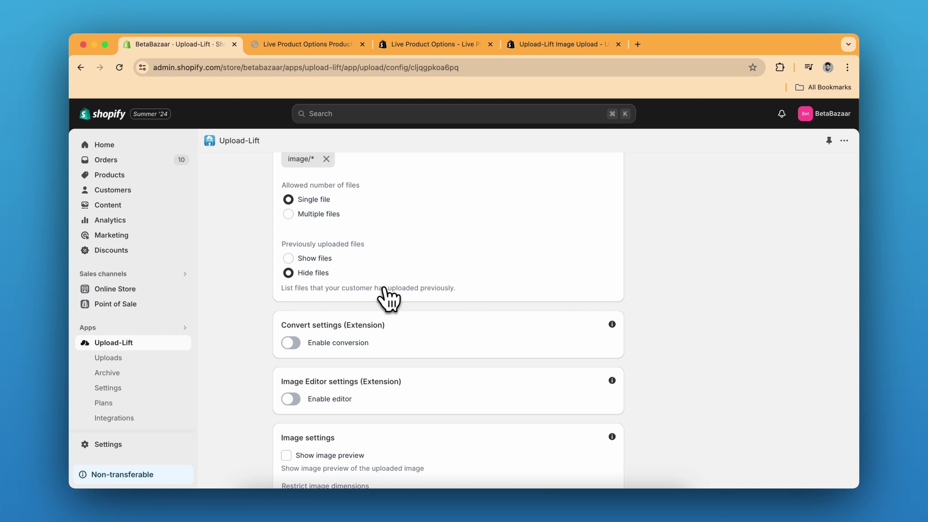
scroll(389, 298, "down", 7)
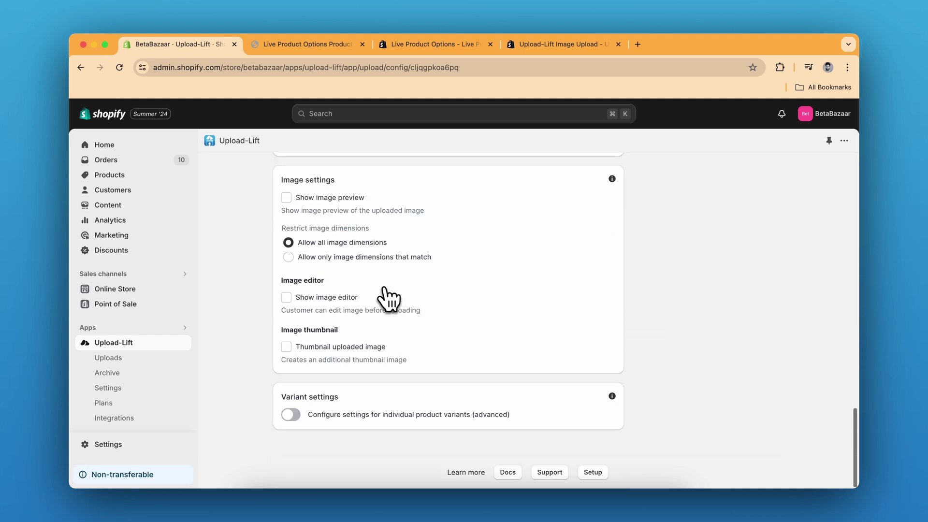
scroll(388, 296, "up", 15)
scroll(387, 296, "down", 15)
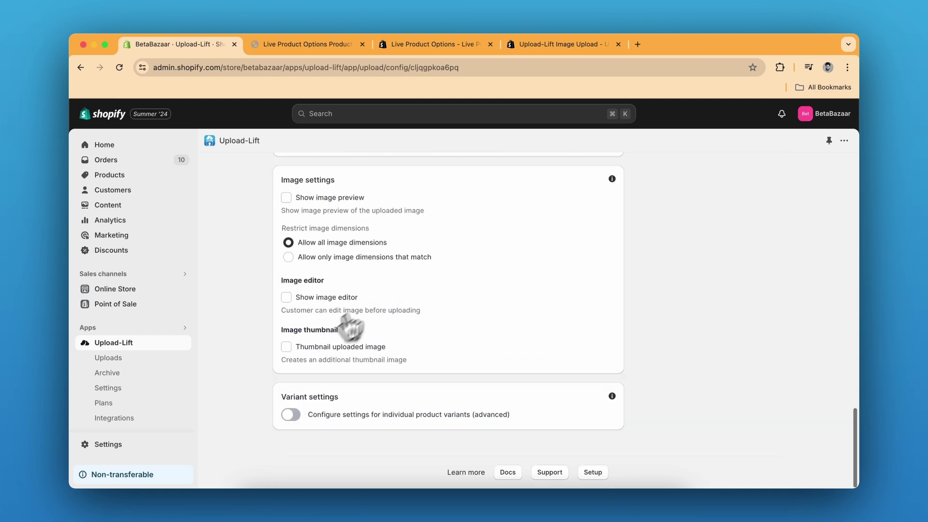
scroll(129, 372, "down", 1)
scroll(130, 372, "down", 1)
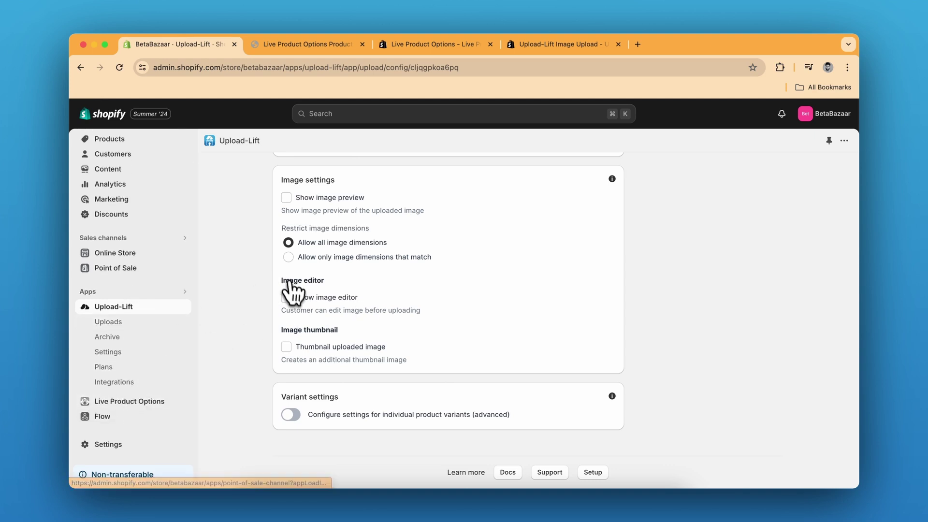
scroll(290, 292, "up", 20)
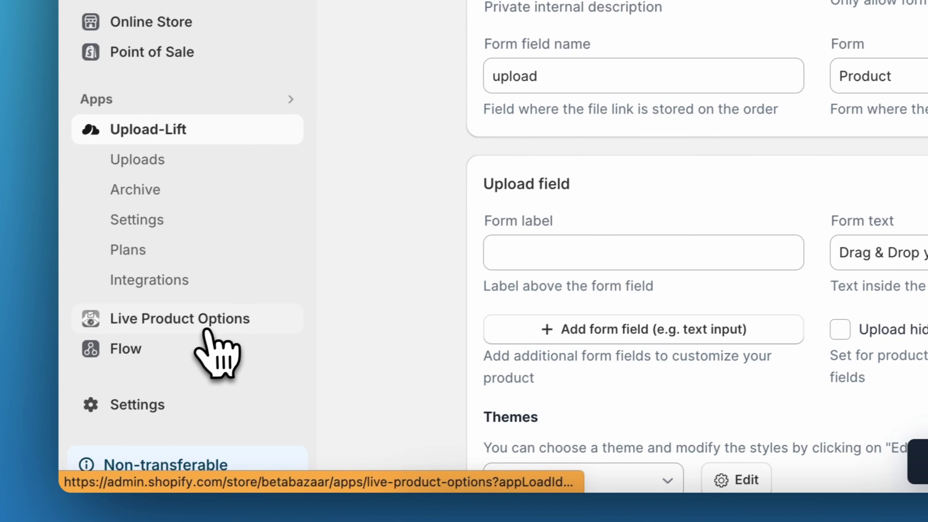
Reopen the Product image upload option set and keep [Live-Product-Options] Product image upload as its upload field
left_click(141, 404)
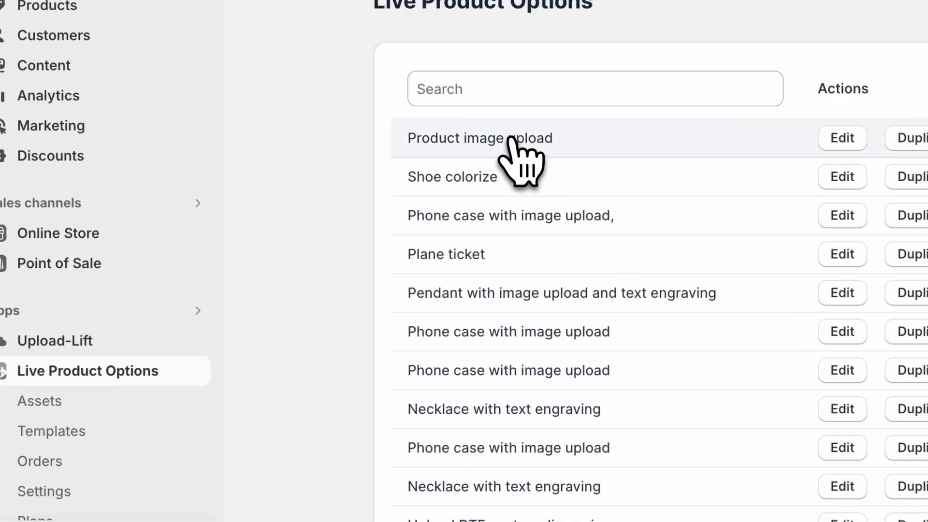
left_click(509, 140)
scroll(512, 145, "down", 5)
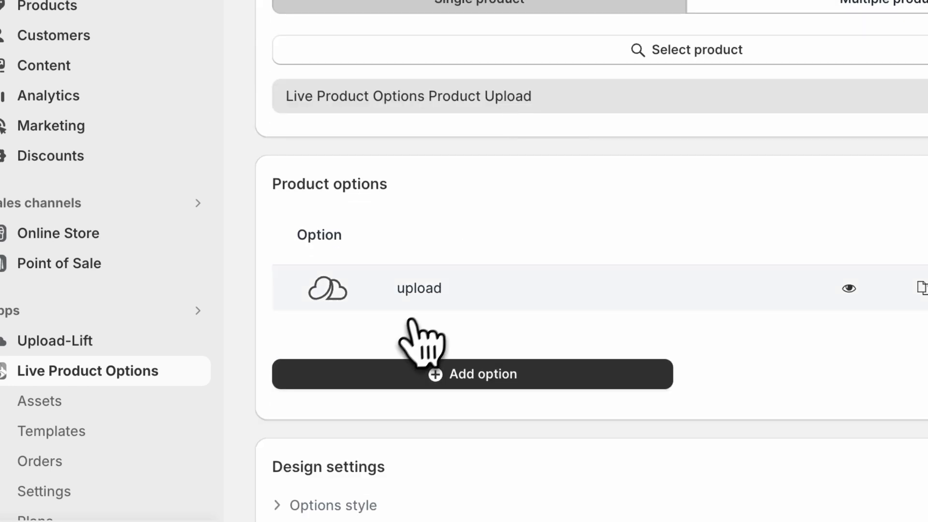
left_click(410, 296)
scroll(396, 317, "down", 3)
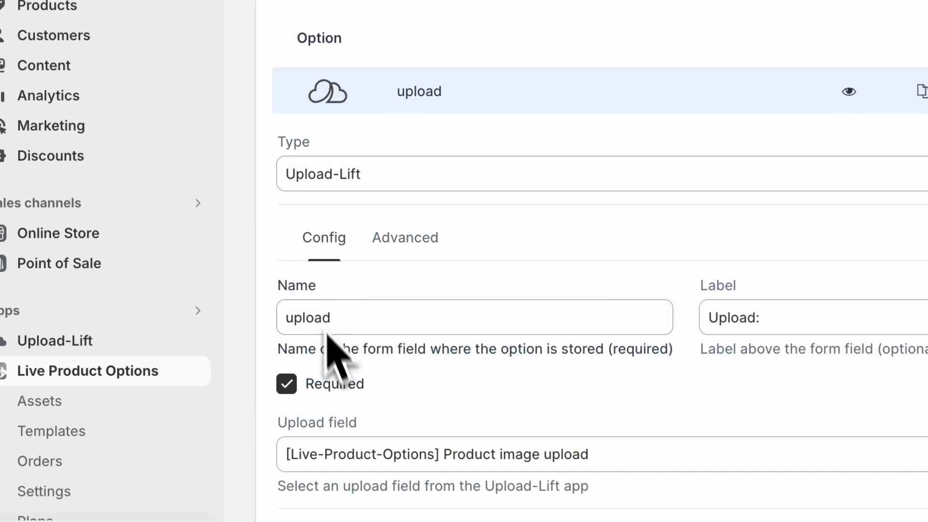
scroll(362, 387, "down", 3)
left_click(364, 290)
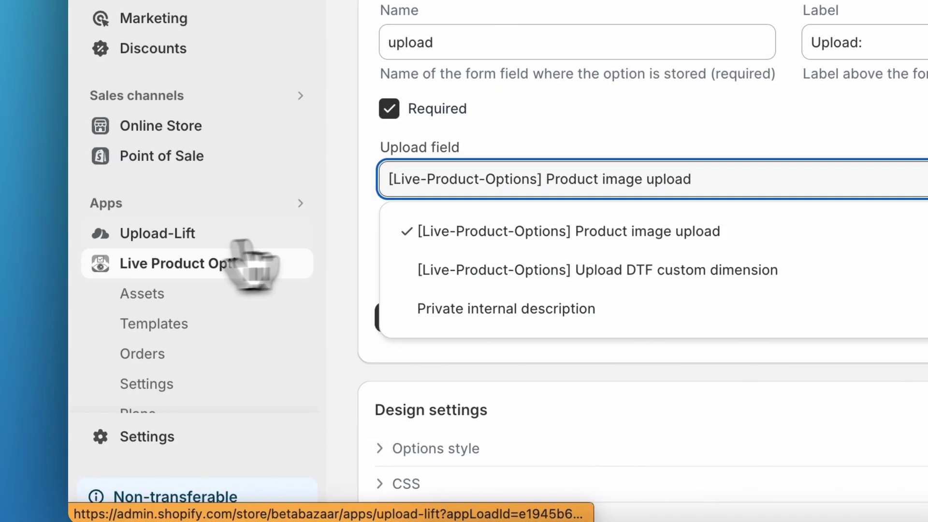
left_click(466, 237)
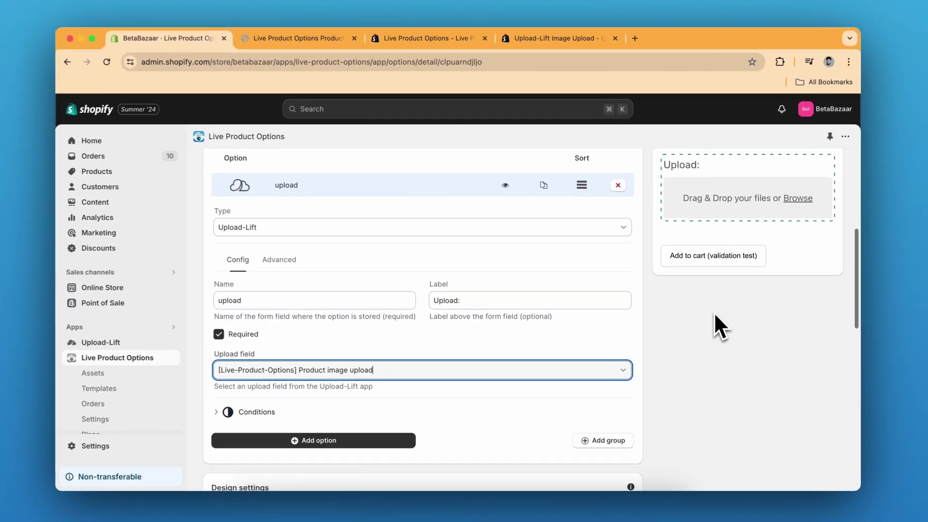
In the Live preview section, keep the layer_upload layer's type as Upload
scroll(715, 312, "down", 3)
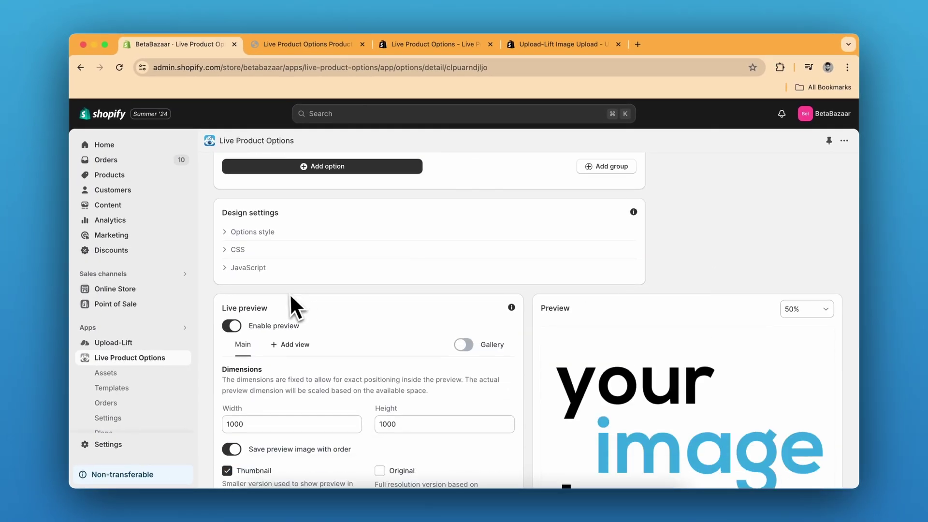
scroll(286, 303, "down", 1)
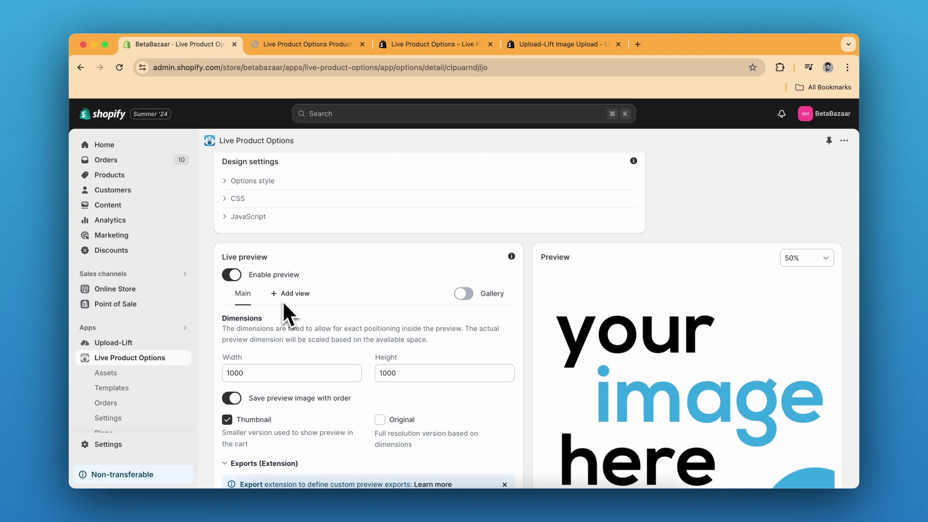
scroll(282, 300, "down", 1)
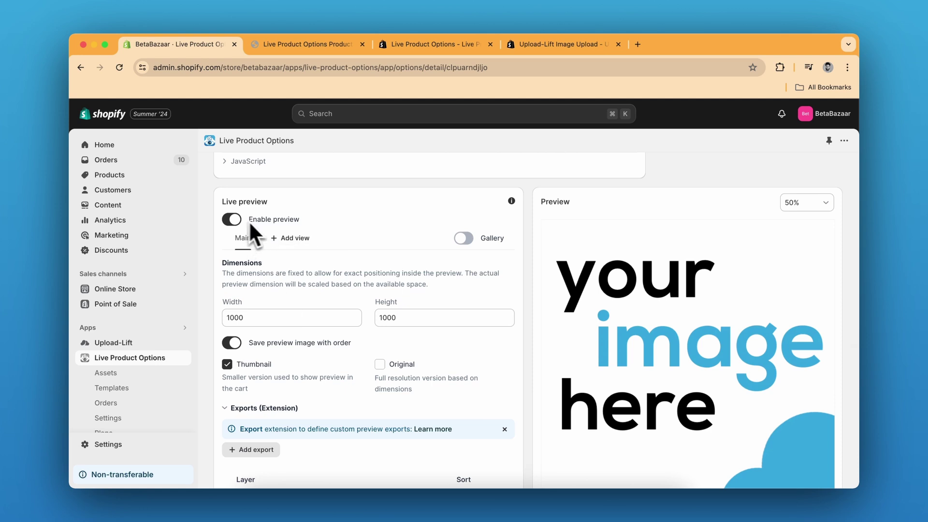
scroll(274, 230, "down", 3)
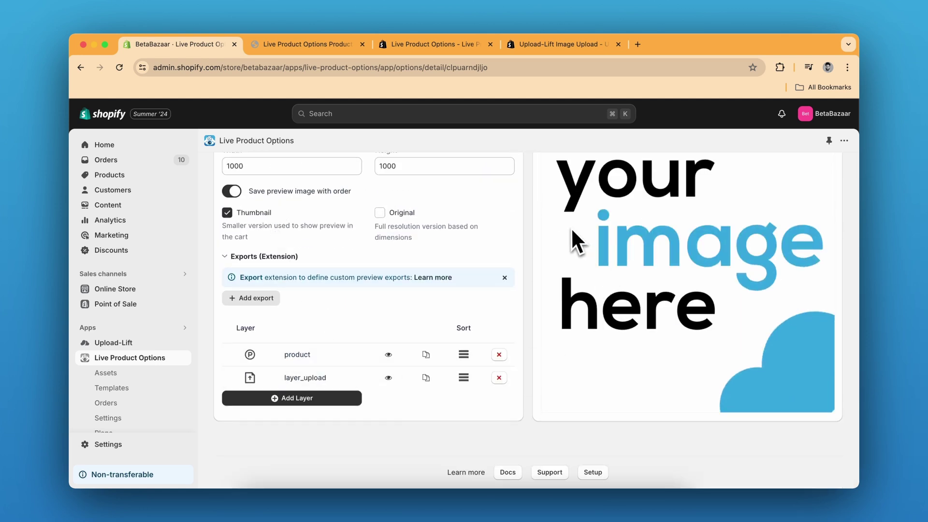
scroll(572, 230, "up", 3)
scroll(386, 242, "down", 3)
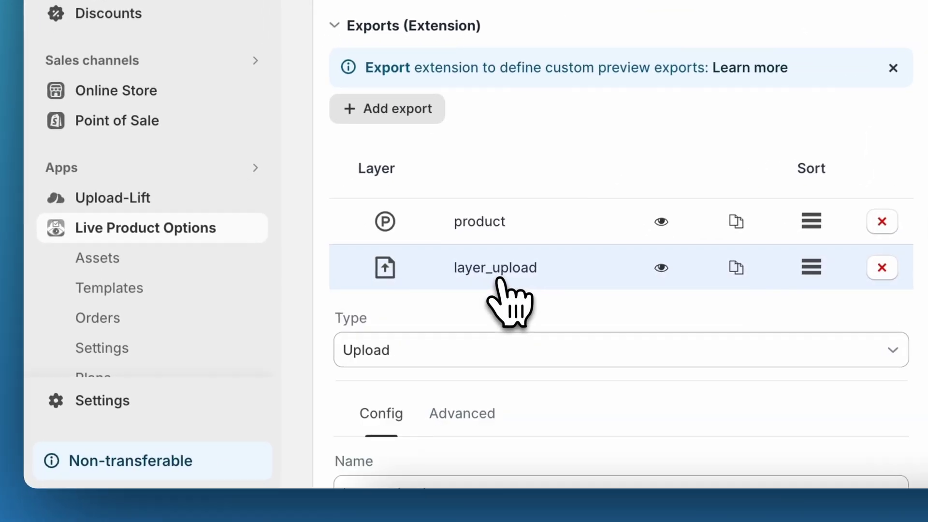
scroll(503, 285, "down", 2)
left_click(429, 209)
scroll(454, 425, "down", 1)
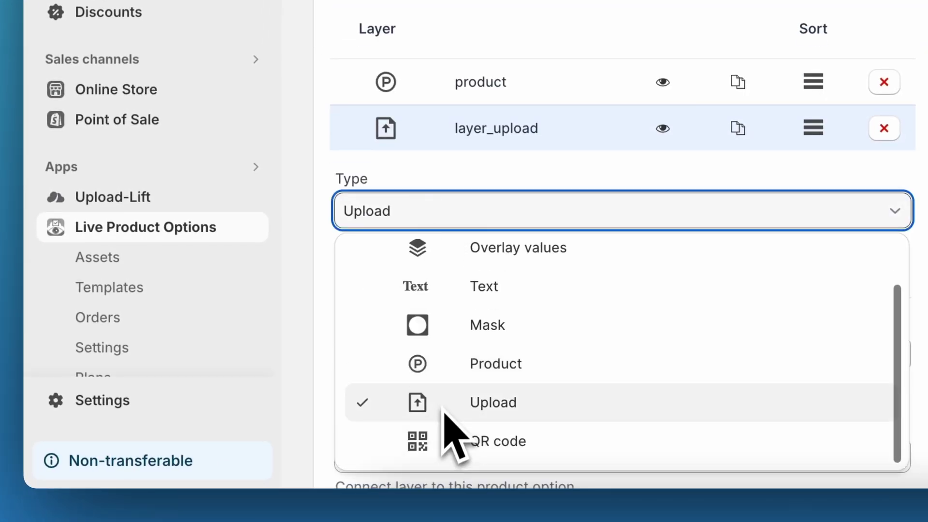
left_click(476, 224)
Connect the layer_upload layer to the upload option
scroll(482, 193, "down", 8)
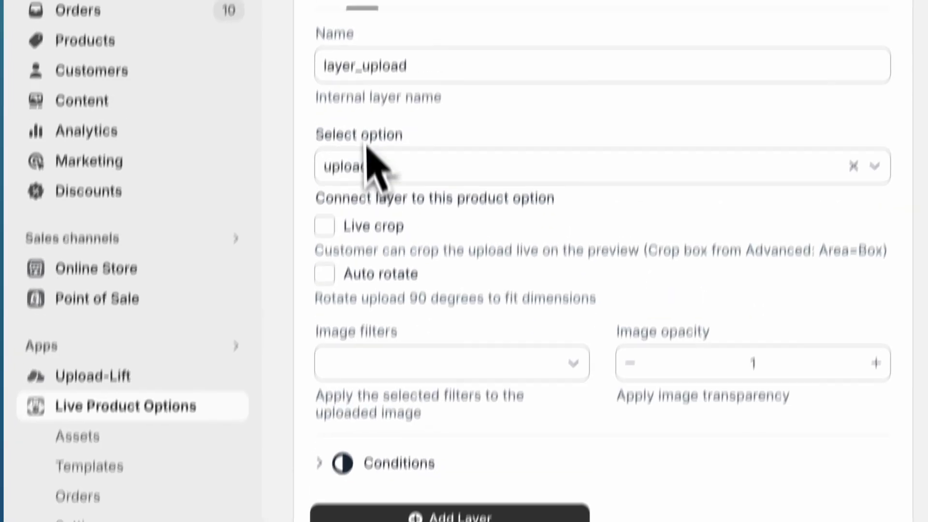
left_click(393, 167)
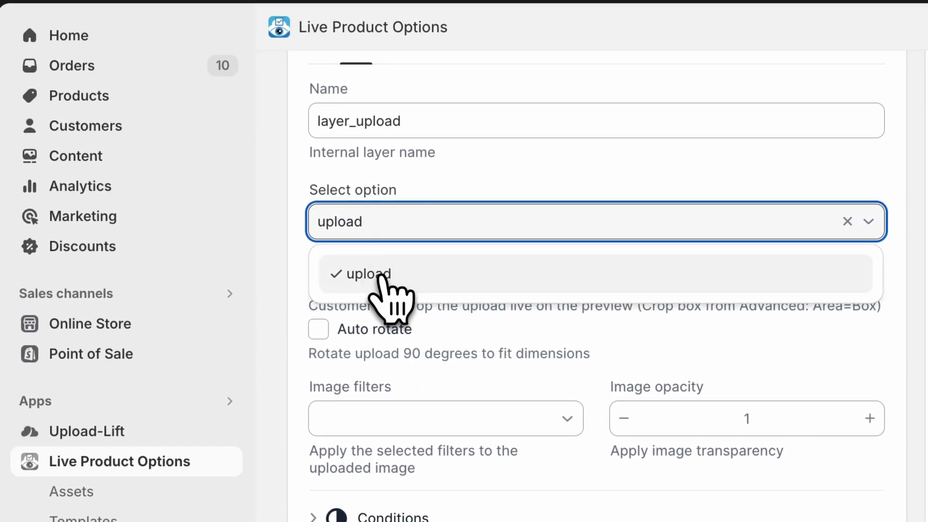
left_click(379, 290)
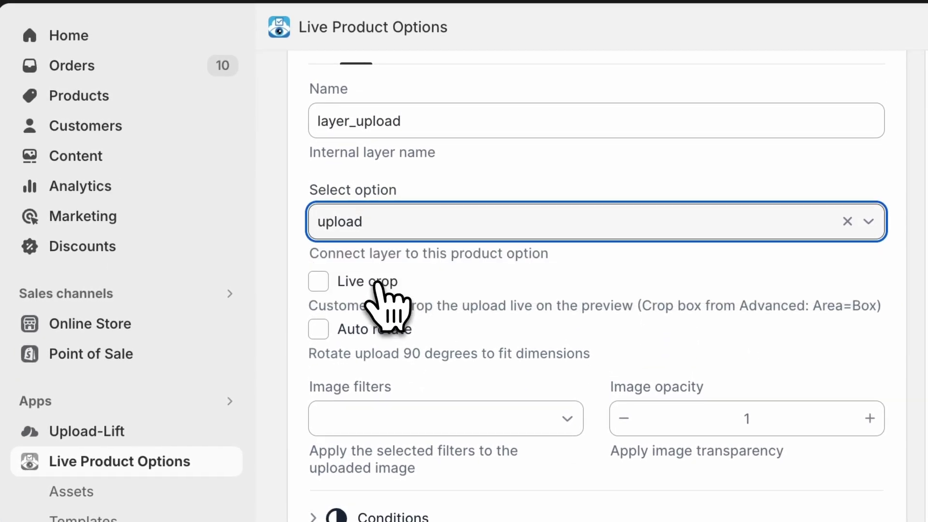
scroll(585, 306, "up", 5)
scroll(584, 306, "down", 10)
scroll(584, 307, "up", 2)
scroll(580, 290, "up", 4)
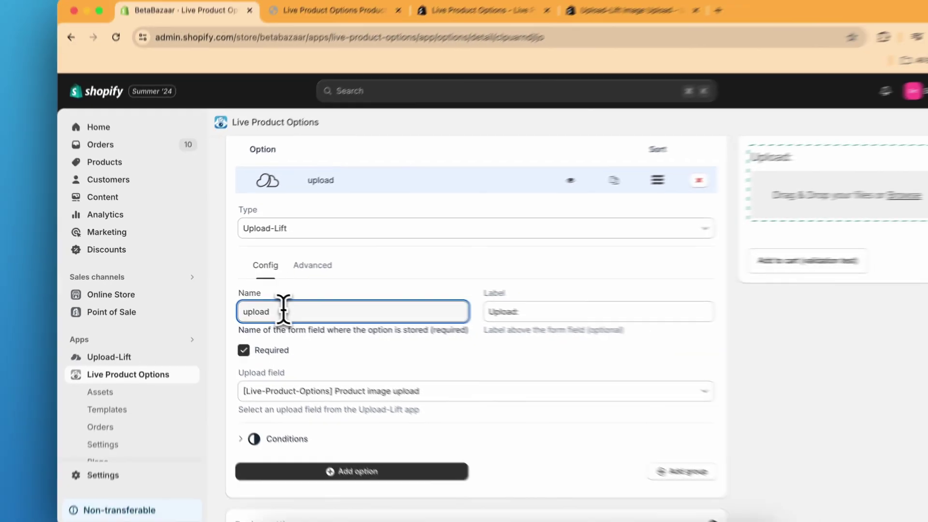
Rename the upload option to 'upload file'
type("fil")
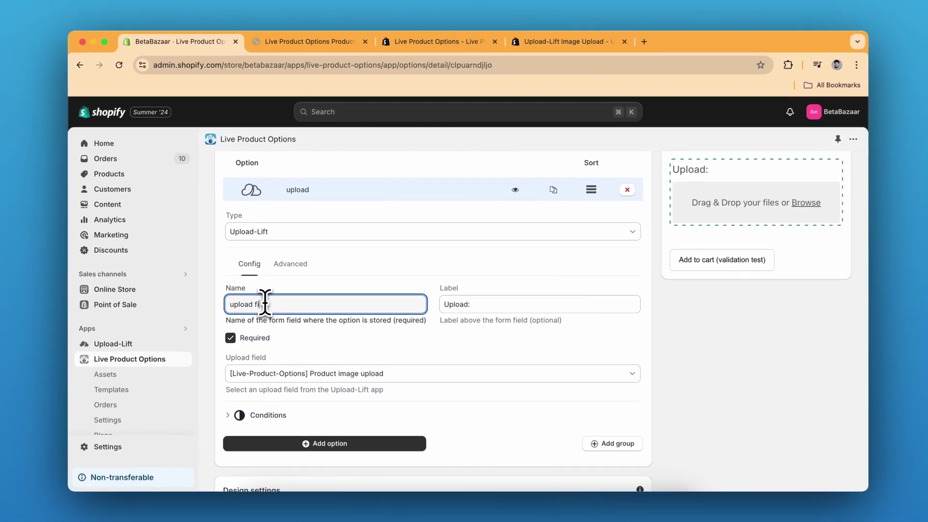
type("e")
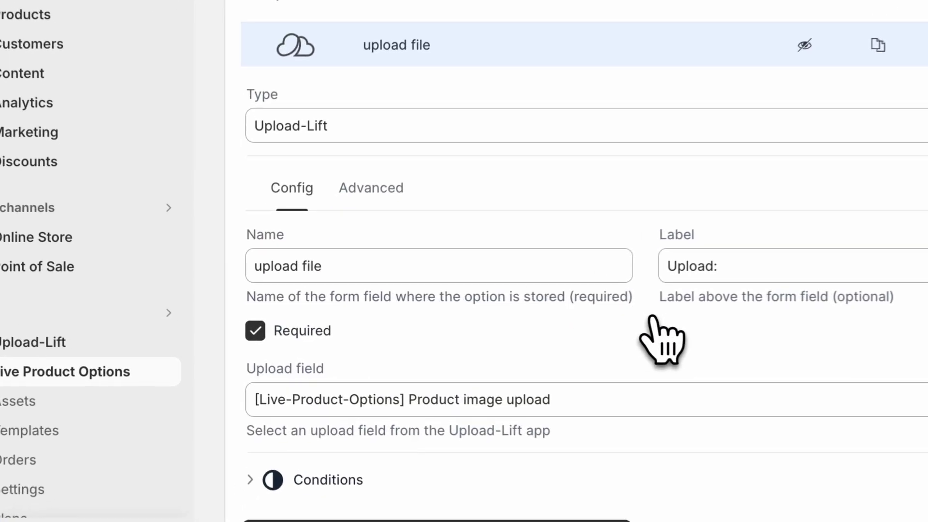
scroll(427, 338, "down", 10)
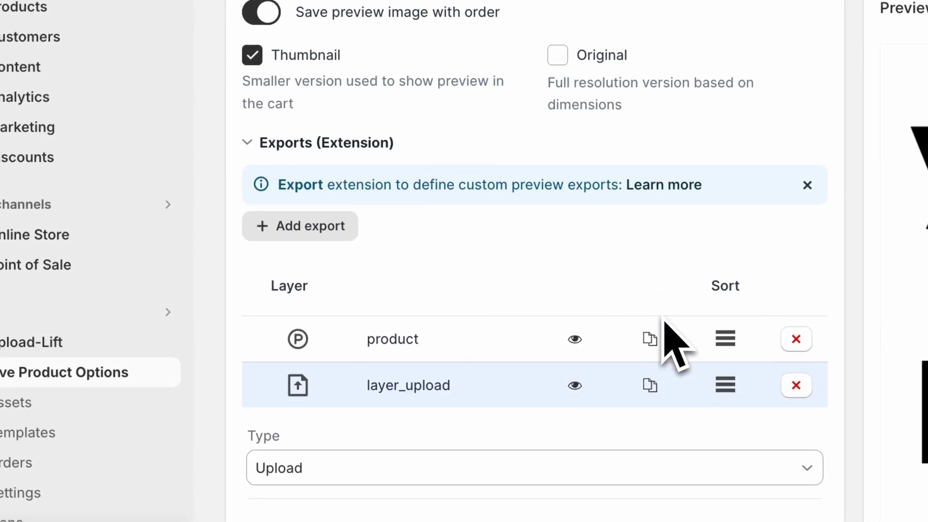
scroll(676, 343, "down", 5)
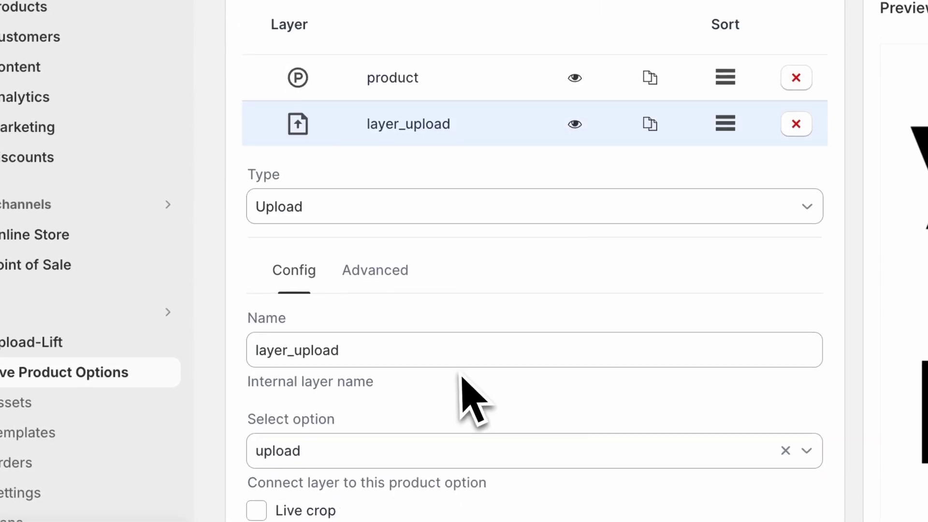
Reconnect the layer_upload layer to the 'upload file' option
left_click(346, 204)
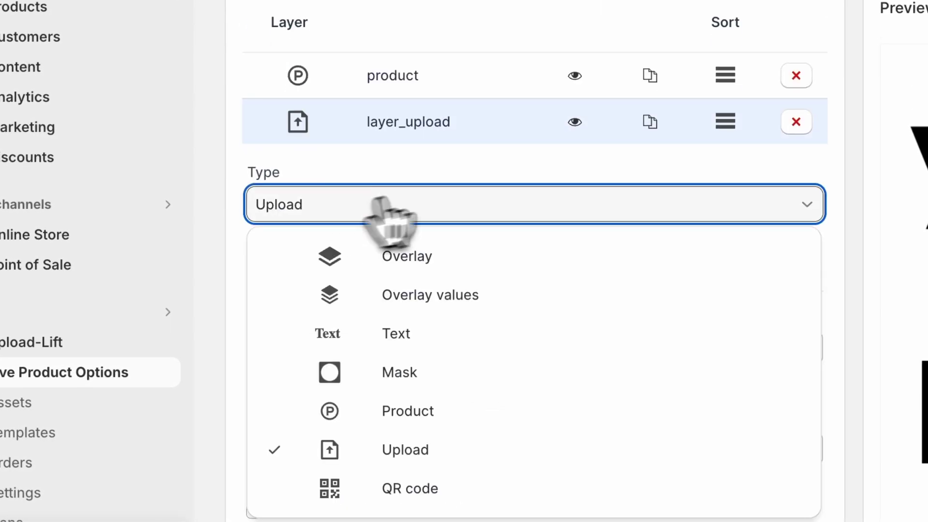
scroll(543, 176, "down", 3)
left_click(407, 302)
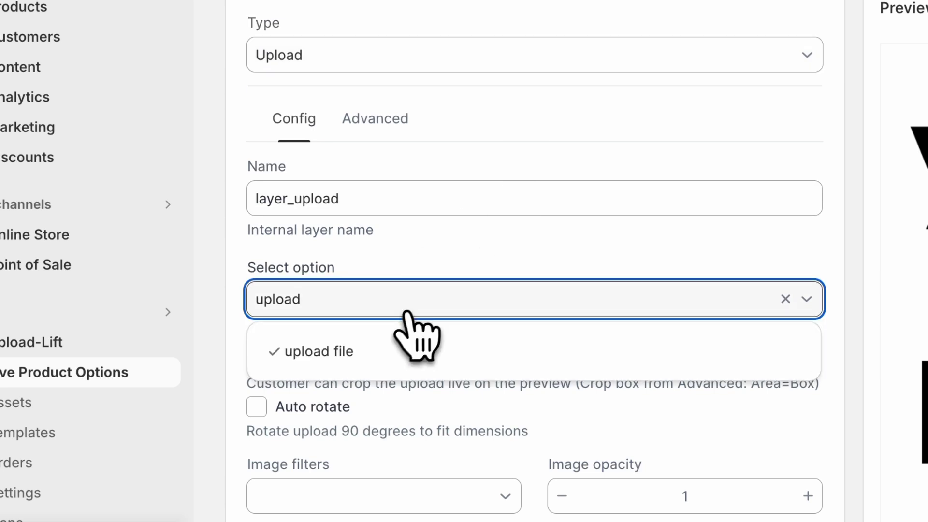
left_click(408, 349)
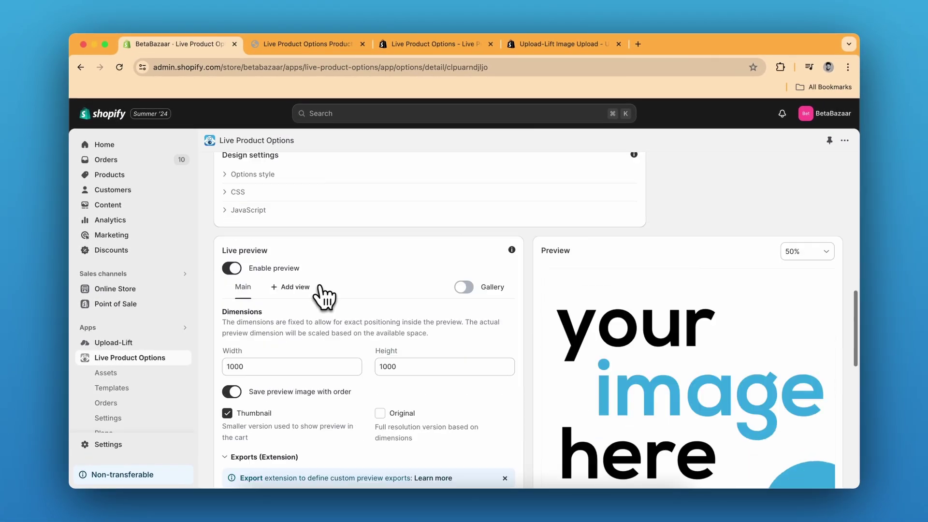
Check the storefront product page and the Upload-Lift Image Upload App Store listing
scroll(321, 297, "down", 5)
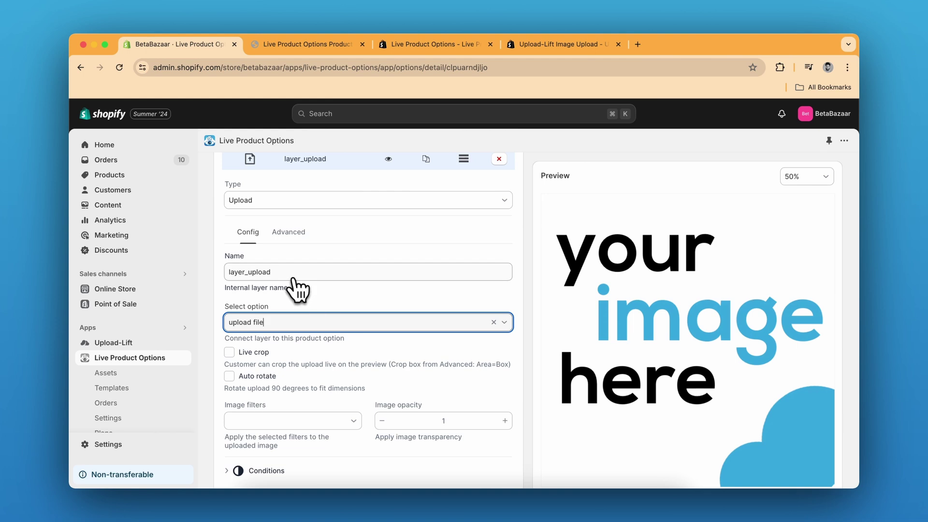
scroll(298, 290, "down", 4)
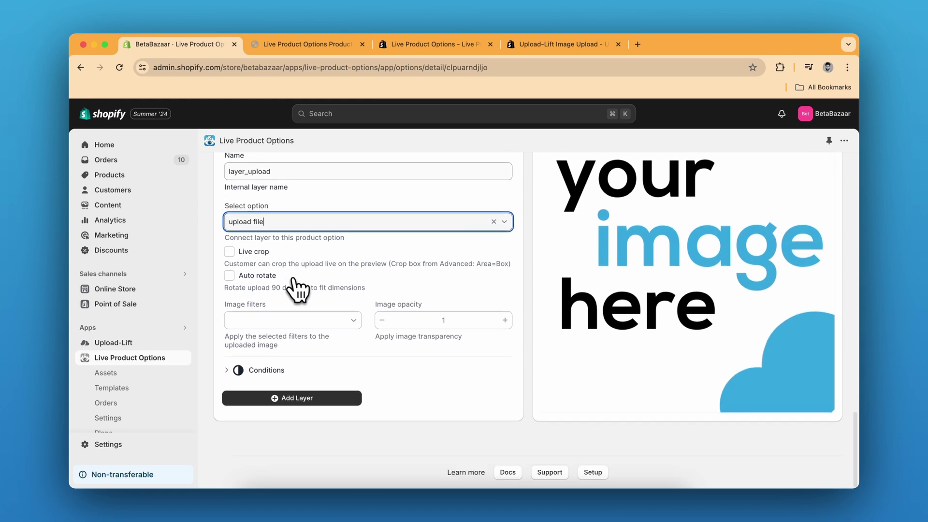
scroll(296, 290, "up", 10)
scroll(297, 290, "down", 5)
key("ctrl+Tab")
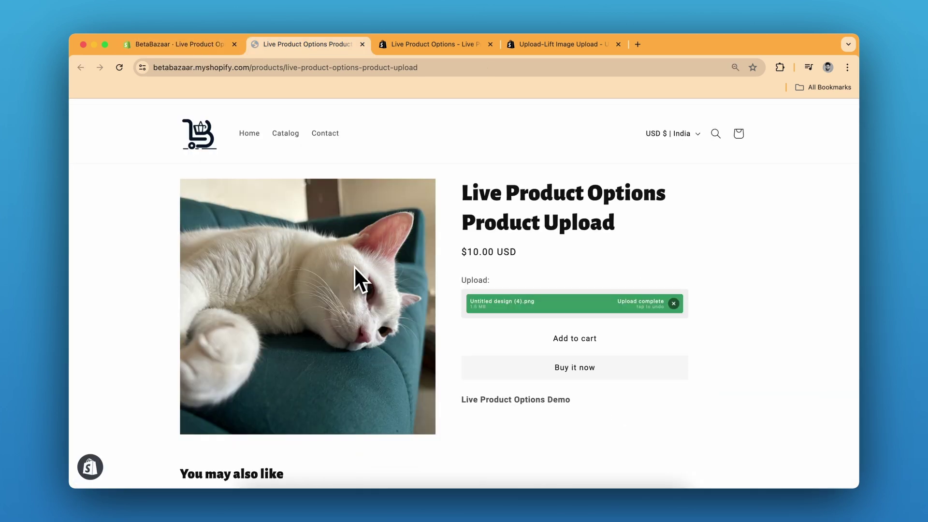
left_click(435, 45)
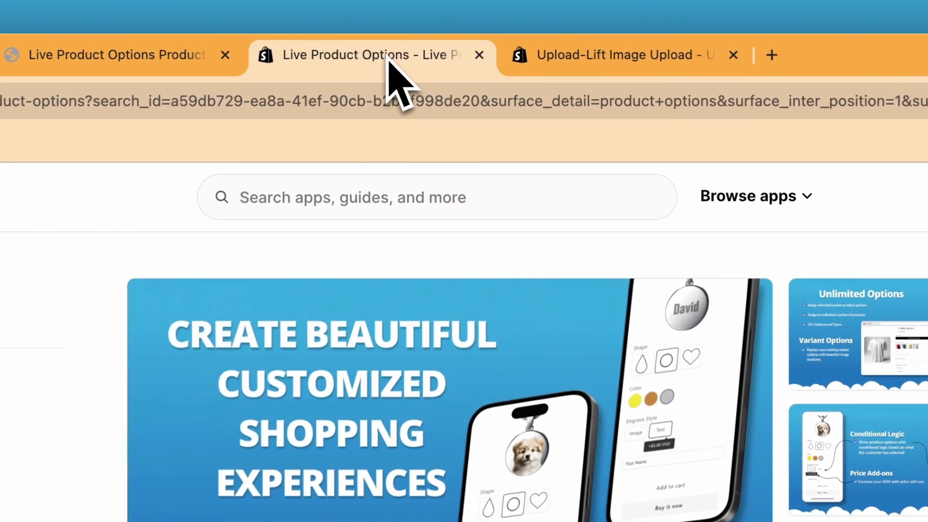
left_click(538, 61)
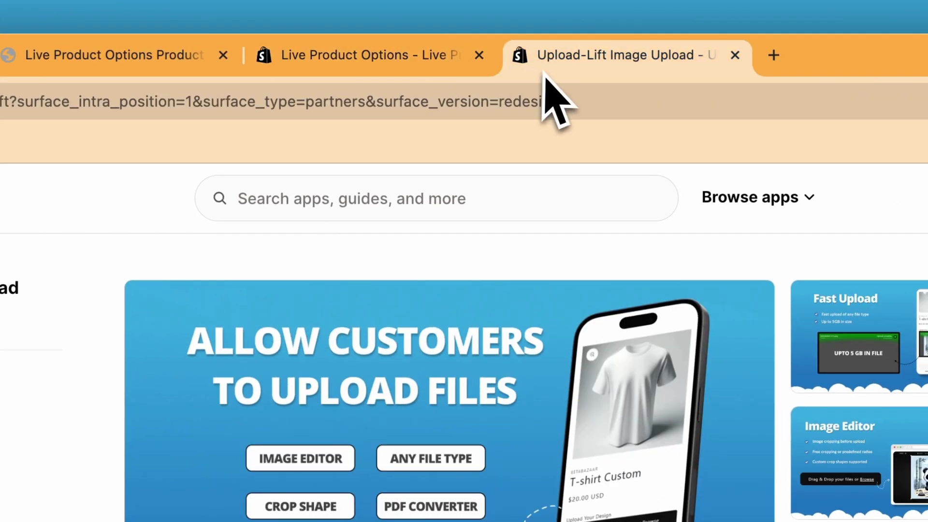
left_click(417, 71)
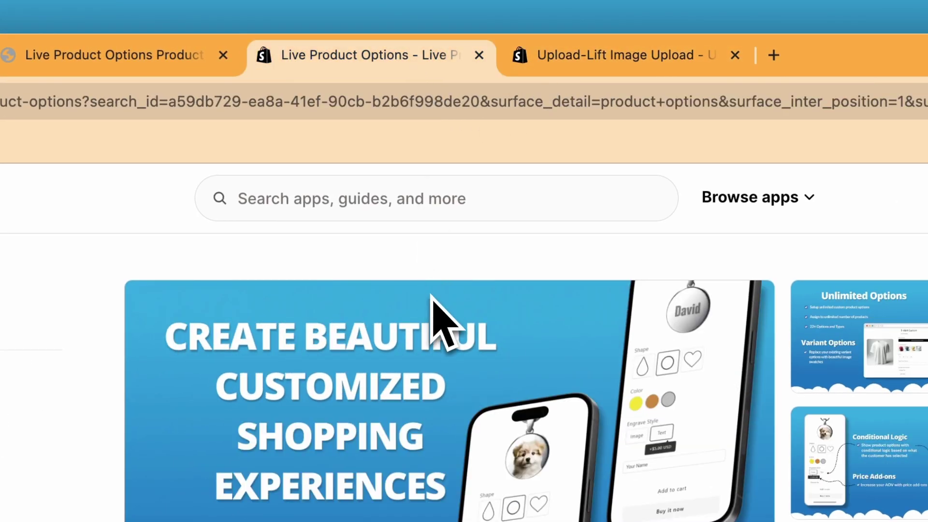